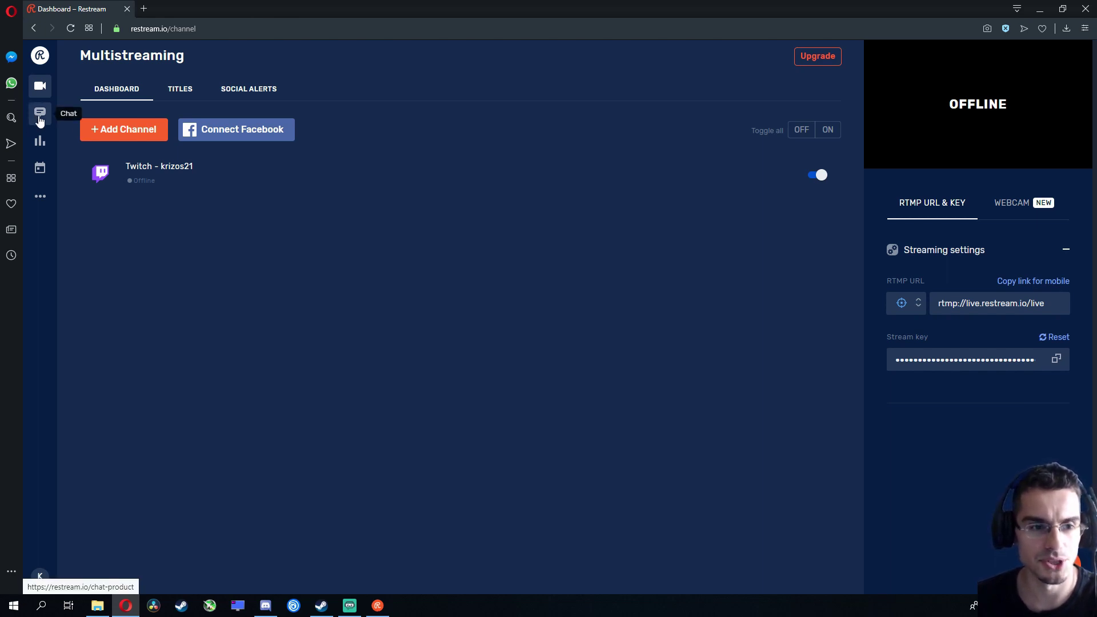
- Open Restream's Chat product page and bring the Restream Chat desktop window up over it, moving it higher on screen
click(40, 114)
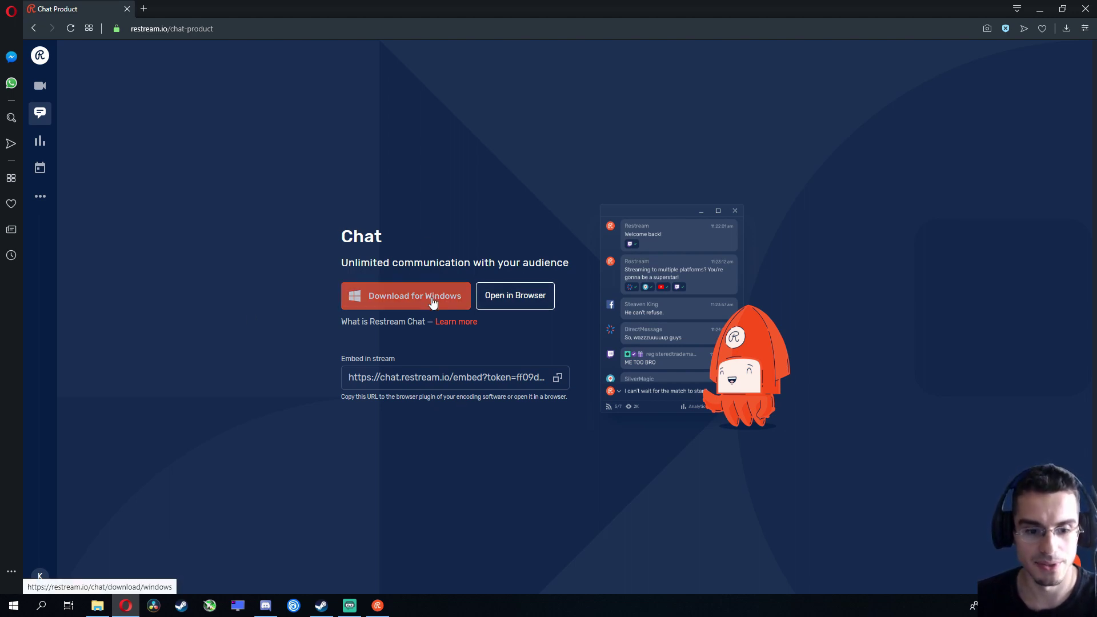
click(382, 604)
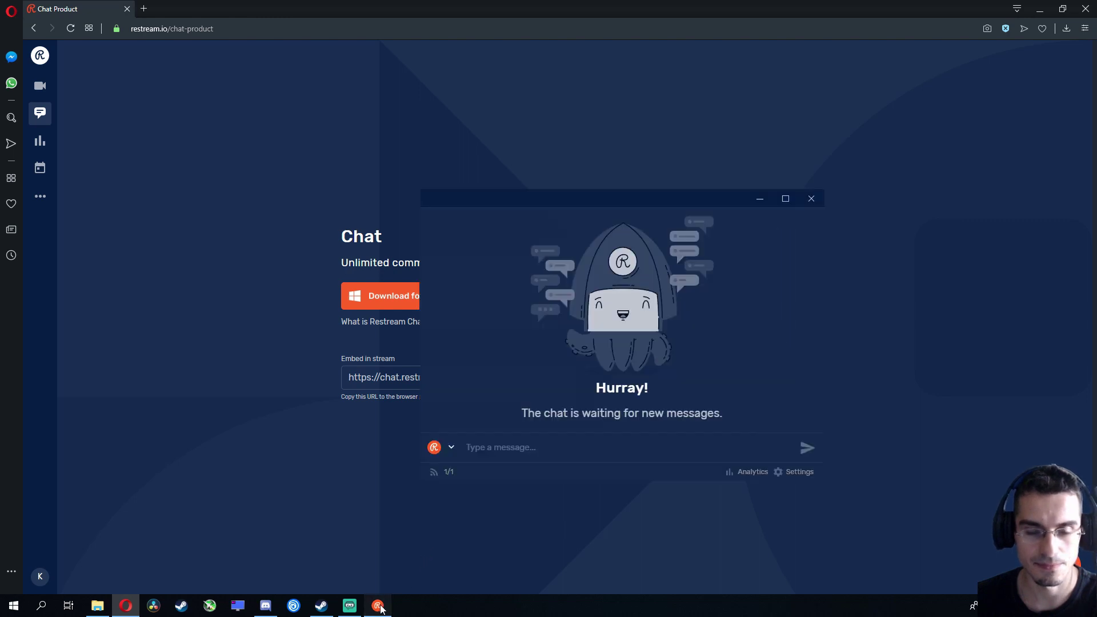
drag(592, 209, 562, 162)
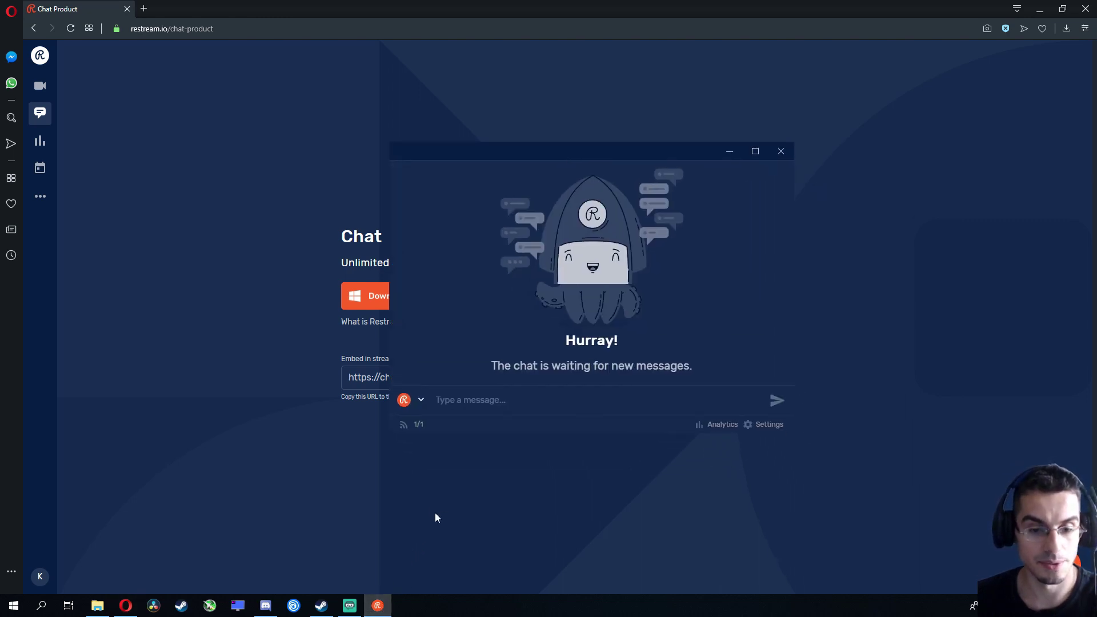
click(126, 605)
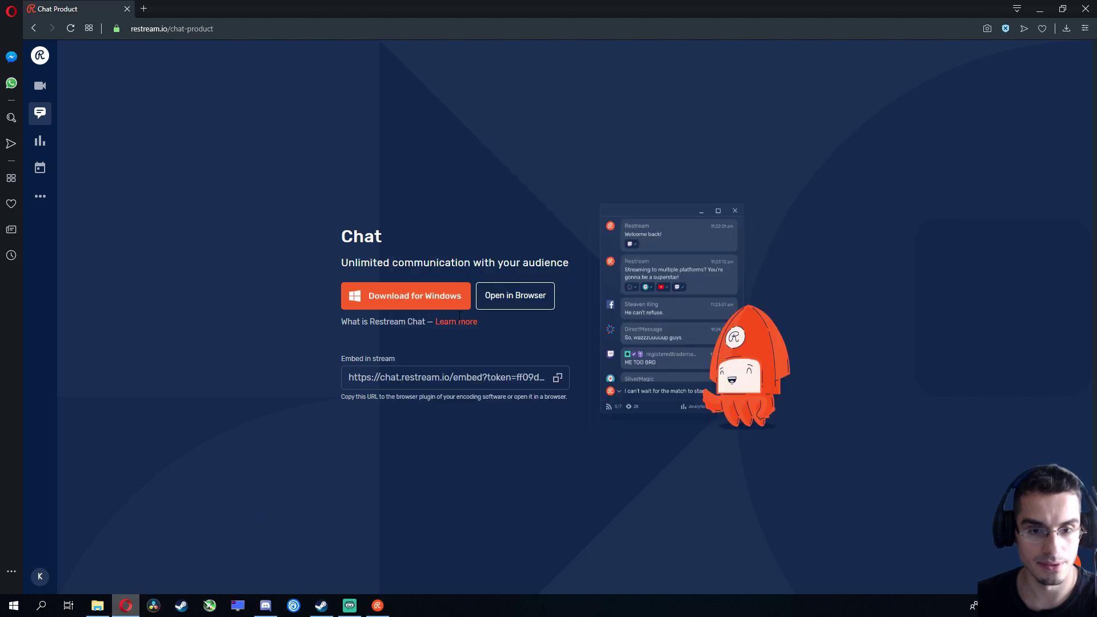
click(377, 605)
drag(592, 150, 652, 80)
- Check the chat's settings categories and select the Twitch channel as the destination for outgoing messages
click(828, 350)
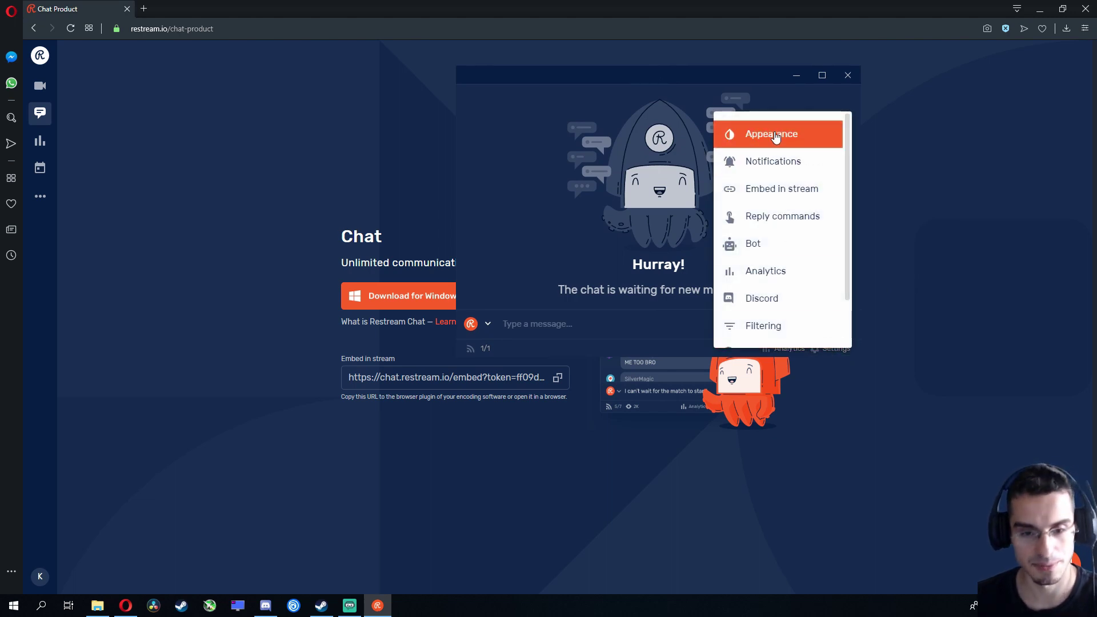
click(523, 204)
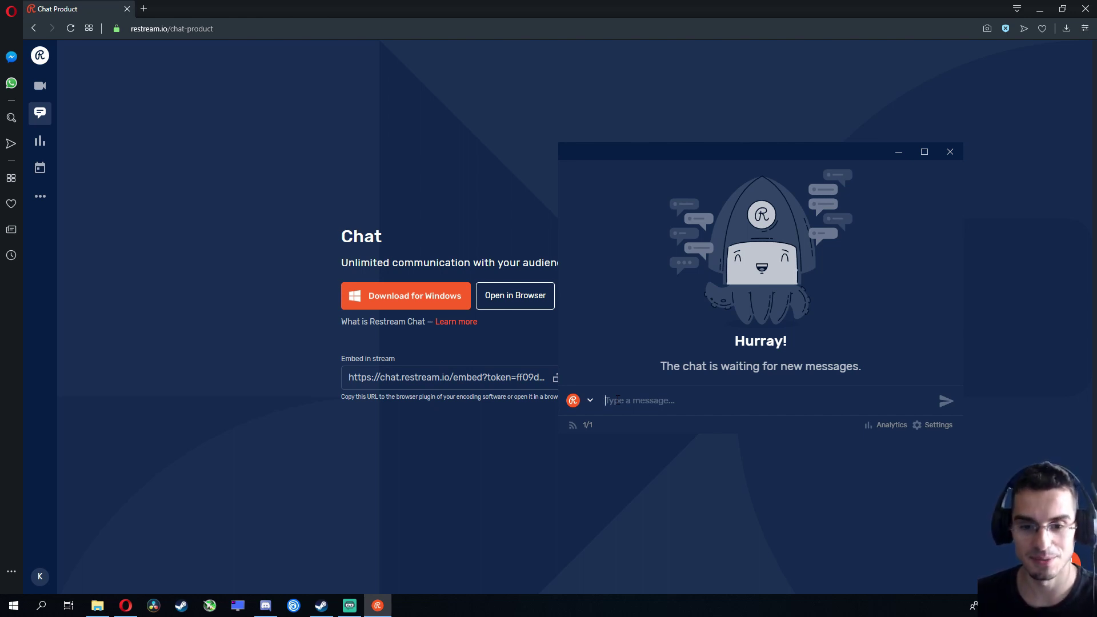
click(590, 401)
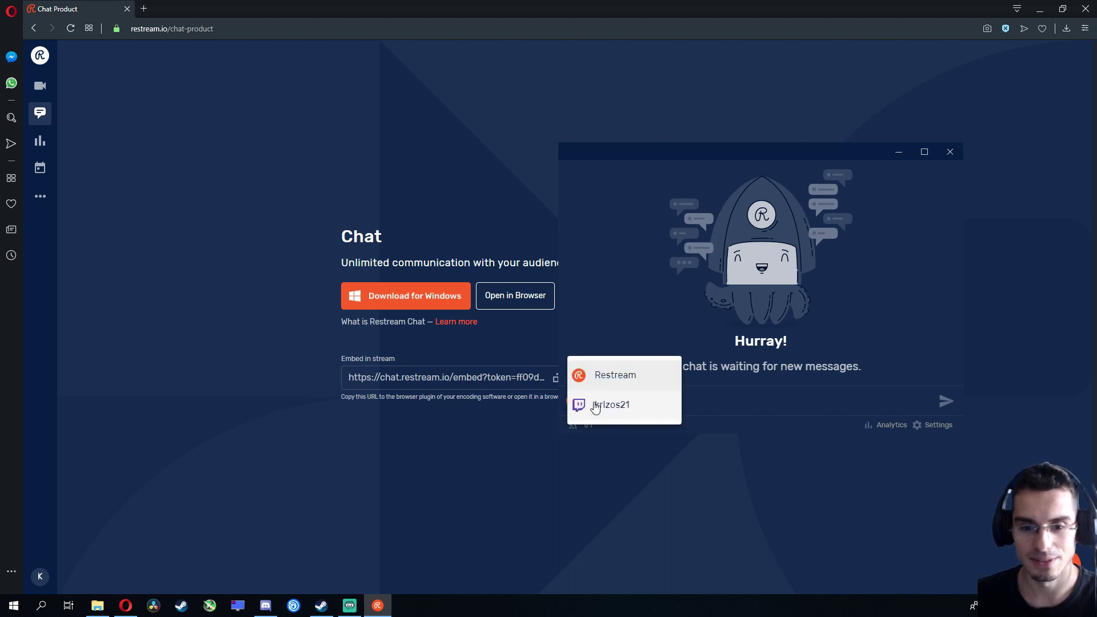
click(610, 407)
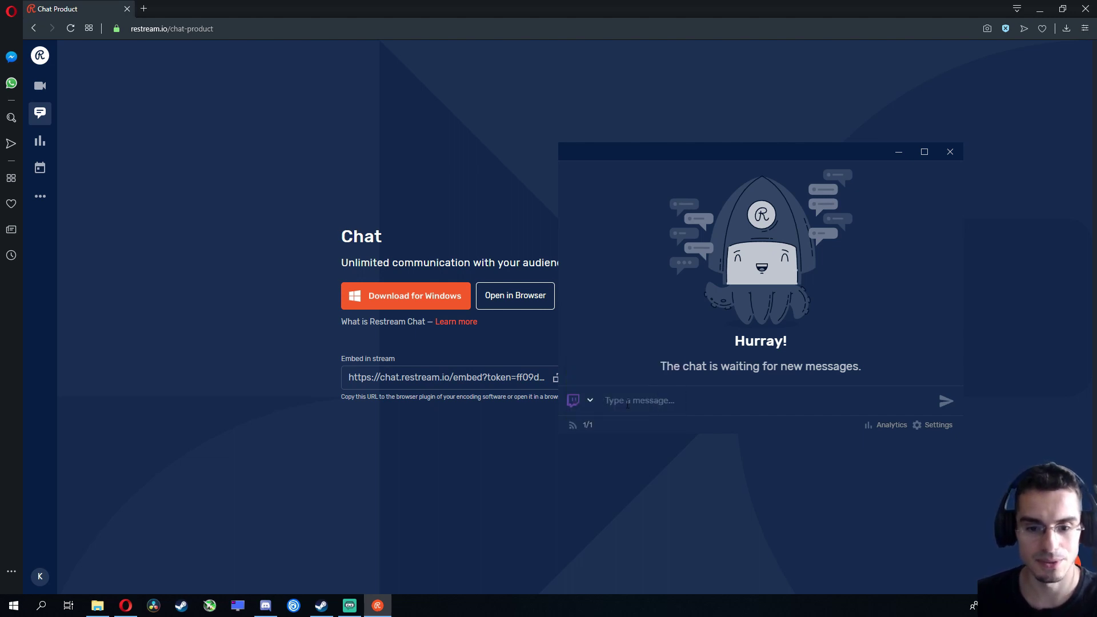
- Open the chat's Appearance settings and enable Compact mode
click(927, 433)
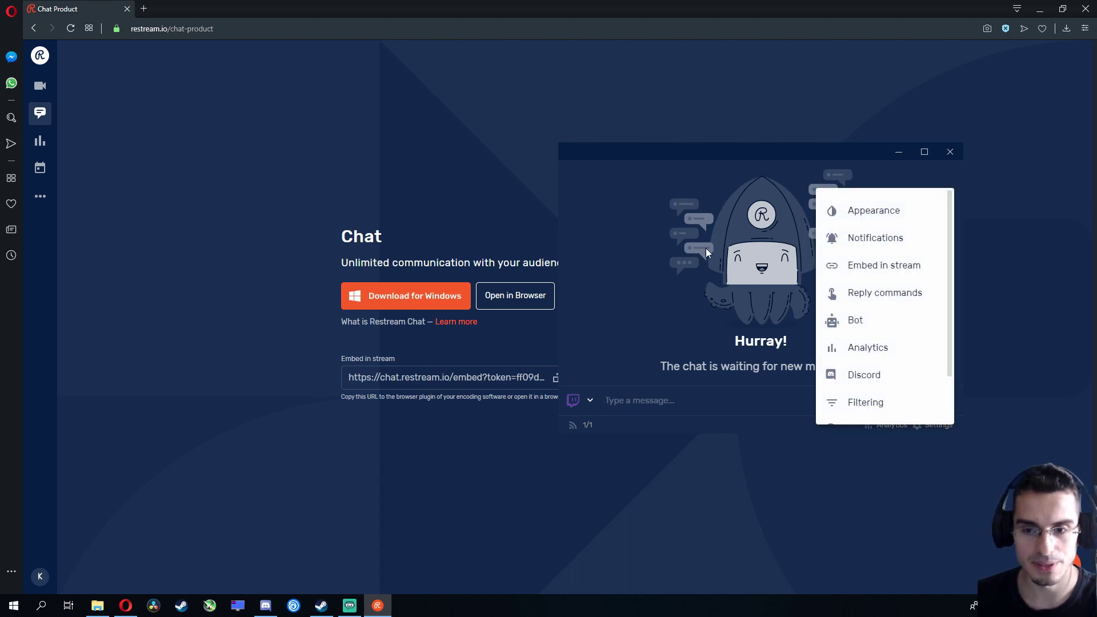
click(865, 214)
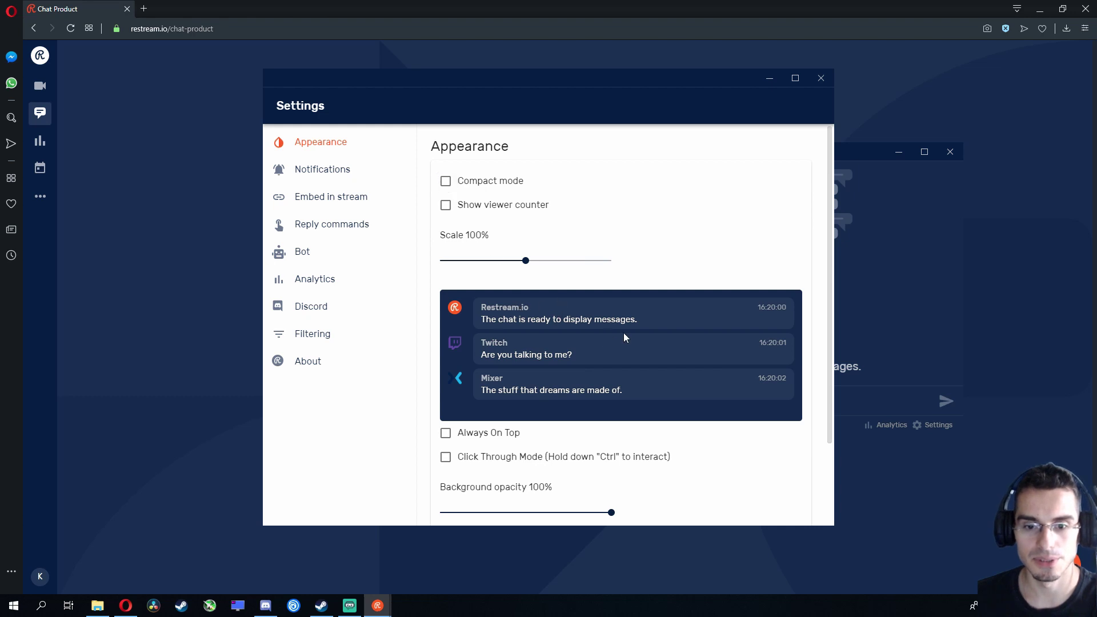
drag(509, 301, 723, 321)
click(723, 318)
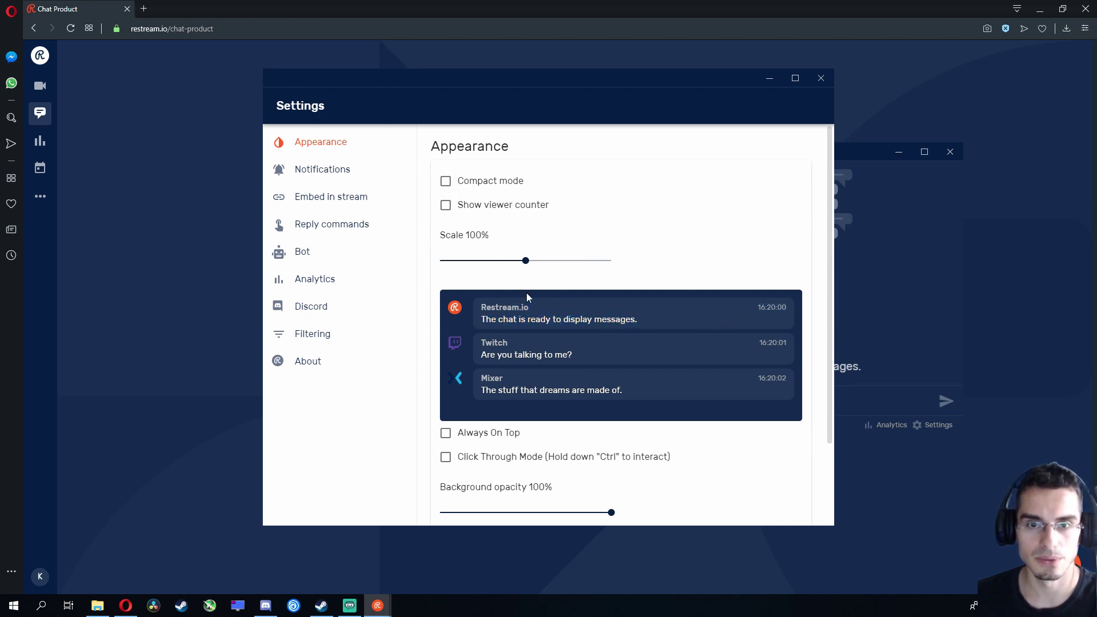
click(445, 181)
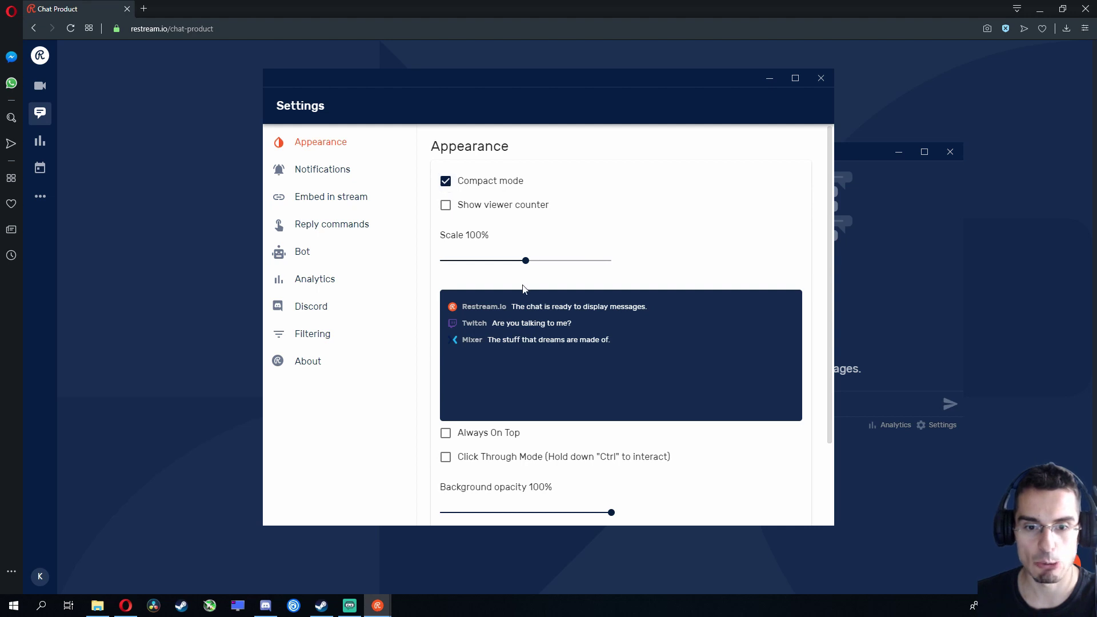
- Enable Always On Top for the chat and reposition the chat window
scroll(522, 362, down, 2)
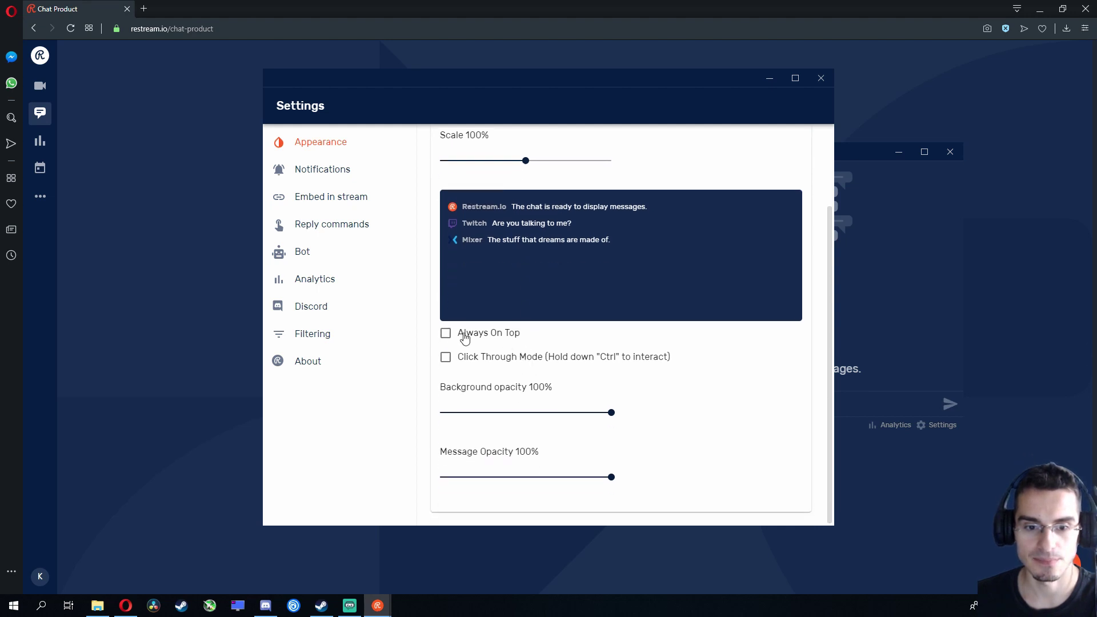
click(445, 333)
drag(631, 163, 608, 175)
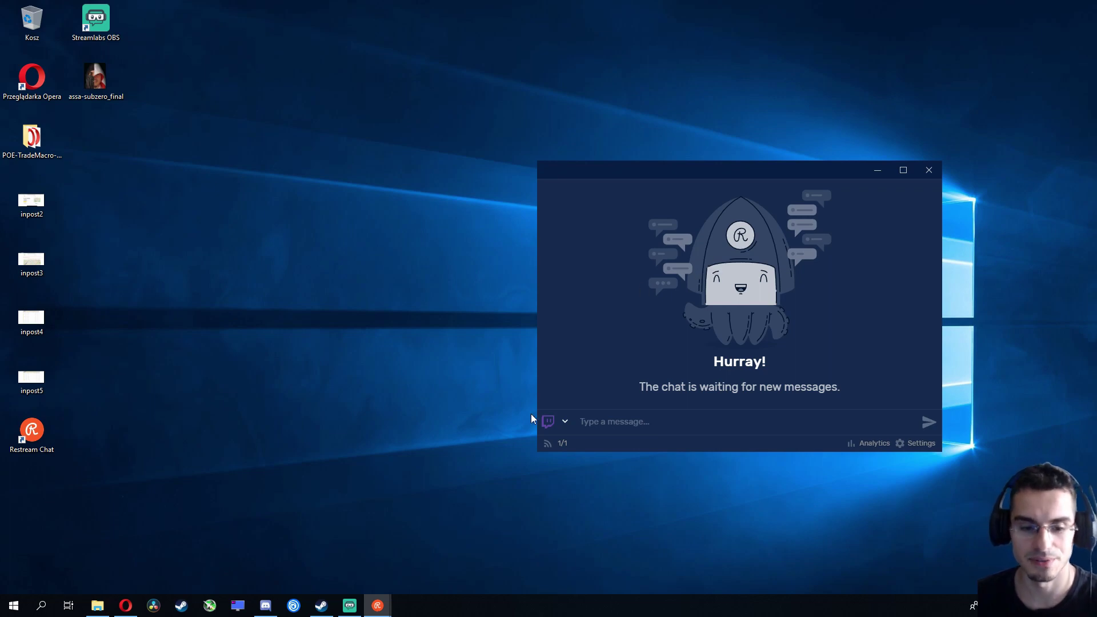
- Bring back the chat's Settings window and arrange it beside the chat window so the opacity and scale options are accessible
mouse_move(381, 611)
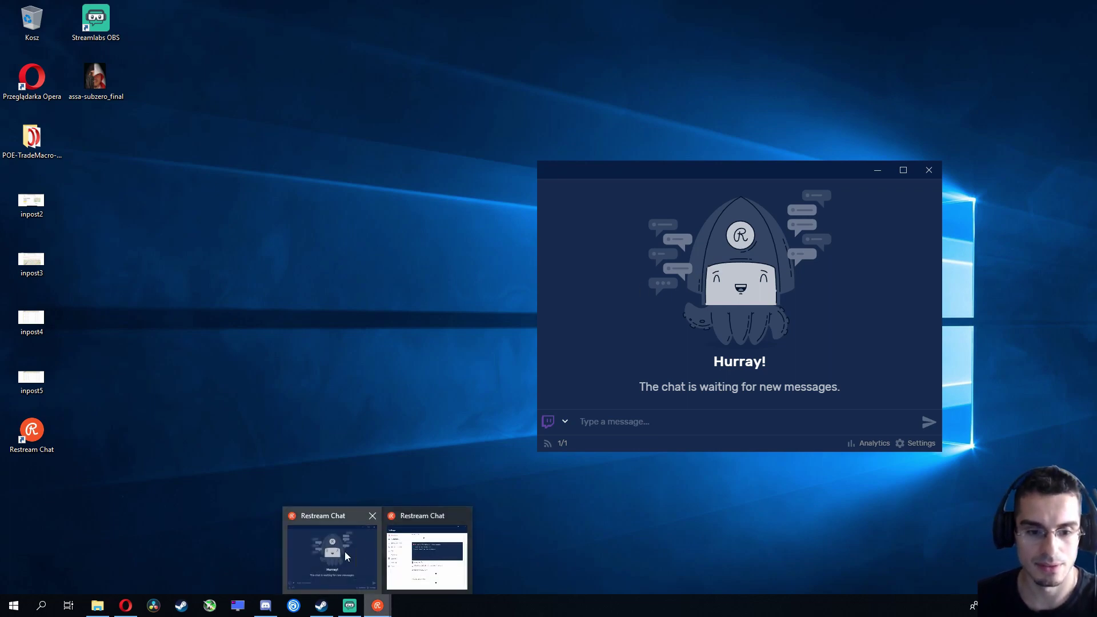
click(377, 604)
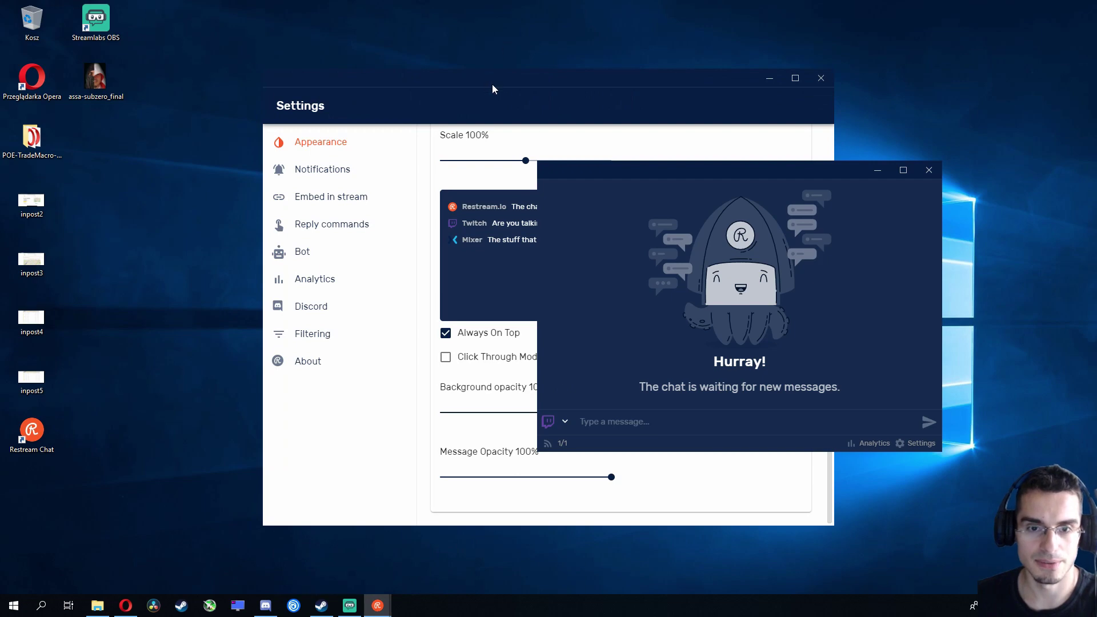
drag(492, 84, 296, 74)
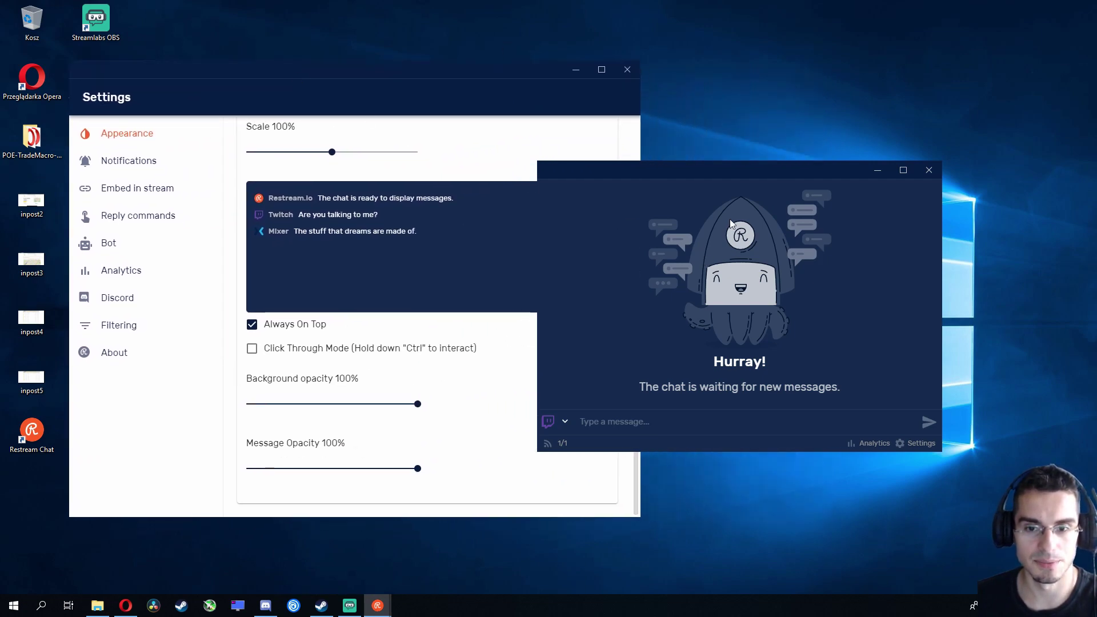
drag(658, 174, 671, 192)
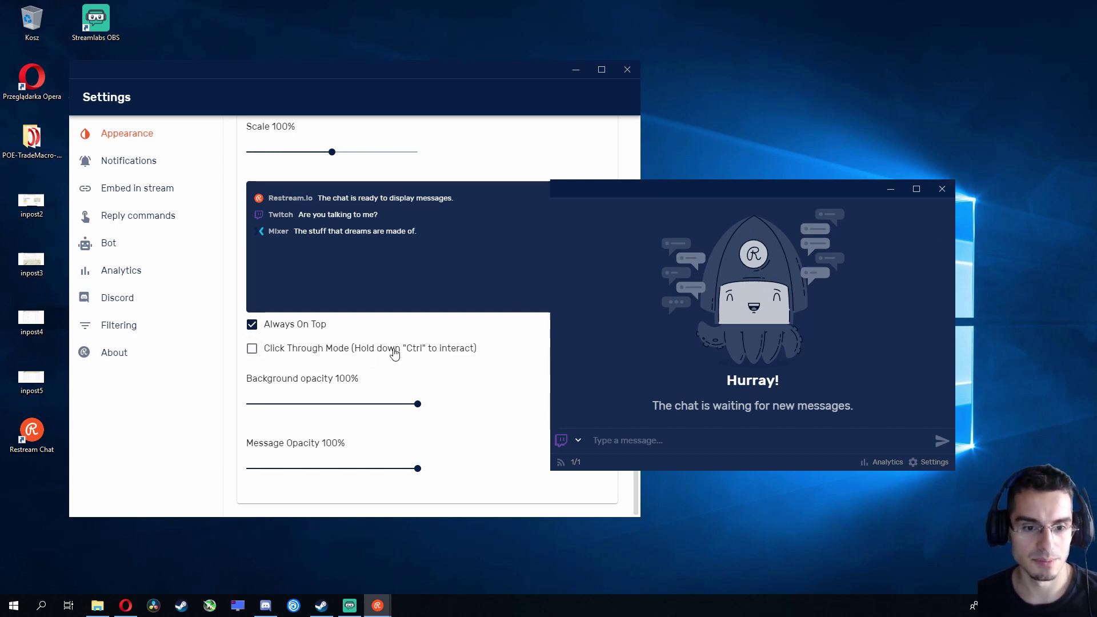
- Enable Click Through Mode, acknowledging its notice, and shrink the chat window and move it clear of the Settings window
click(252, 349)
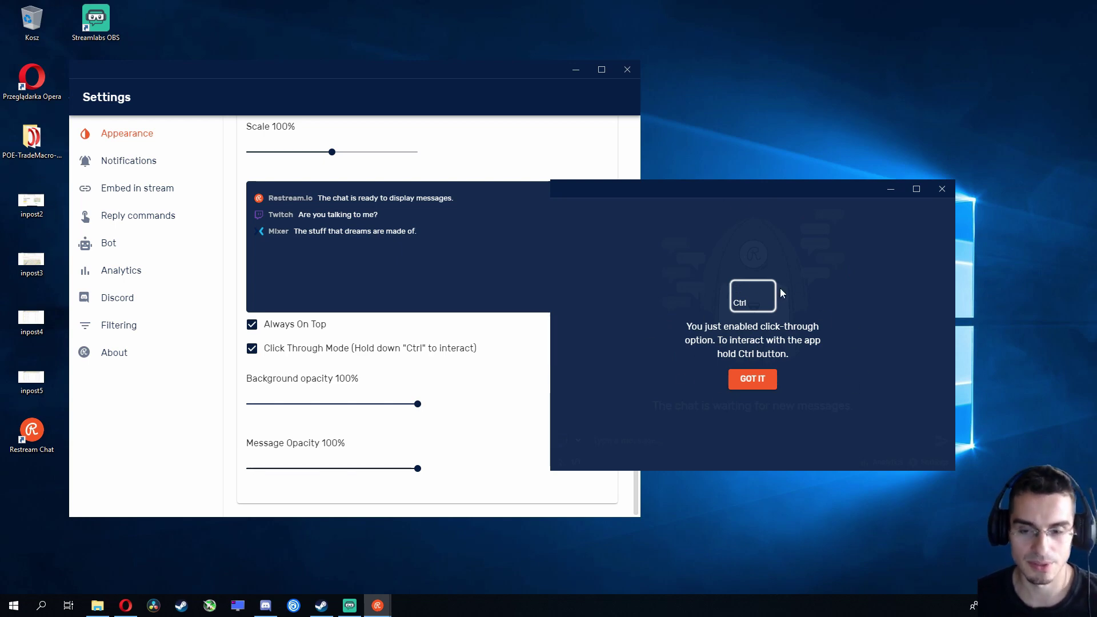
click(745, 380)
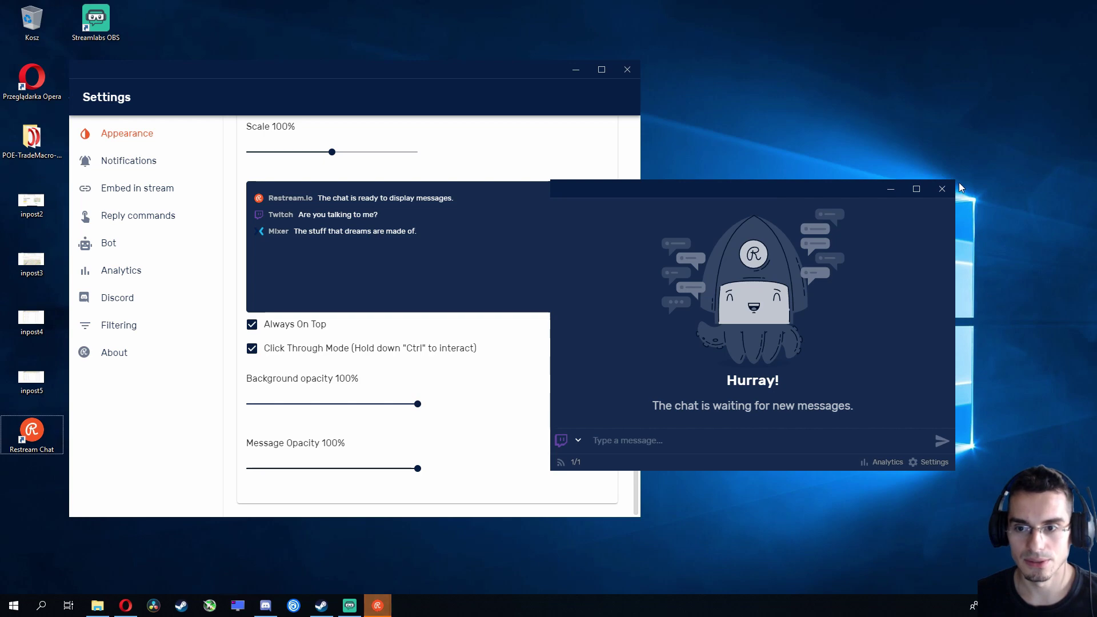
drag(954, 179, 756, 278)
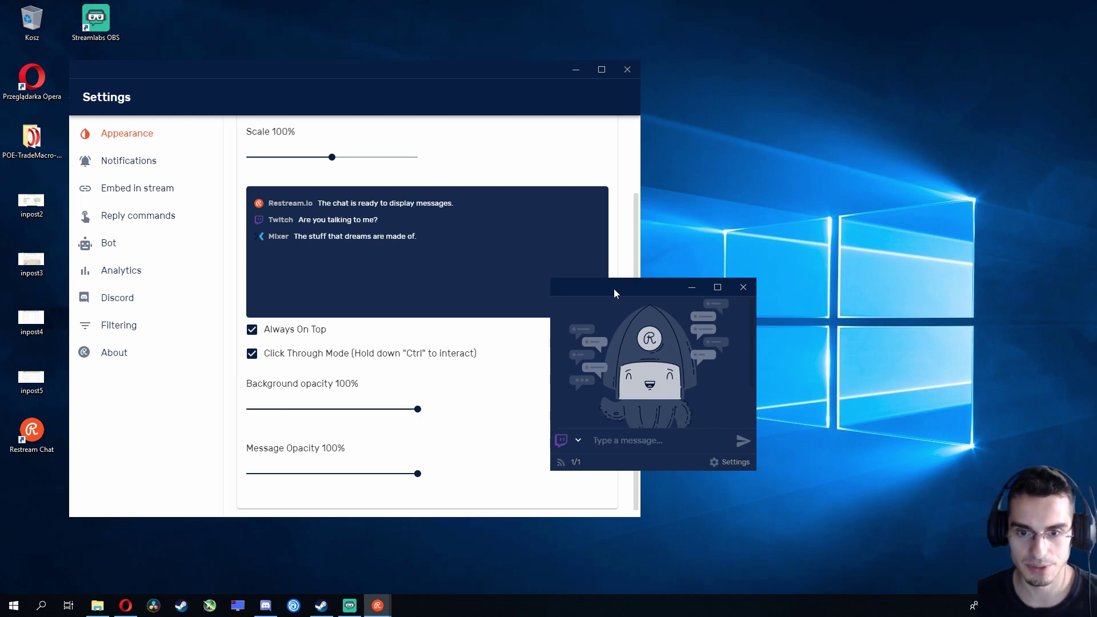
drag(631, 295, 766, 235)
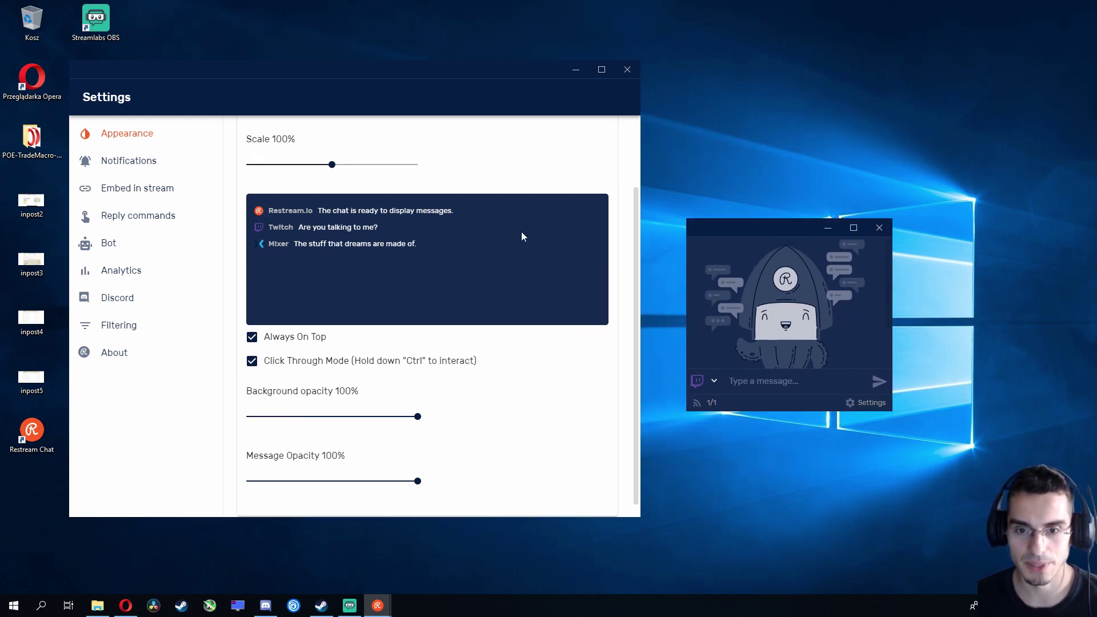
- Try the chat scale at 140%, trim the chat window slightly, and set the scale to 120%
drag(635, 250, 636, 184)
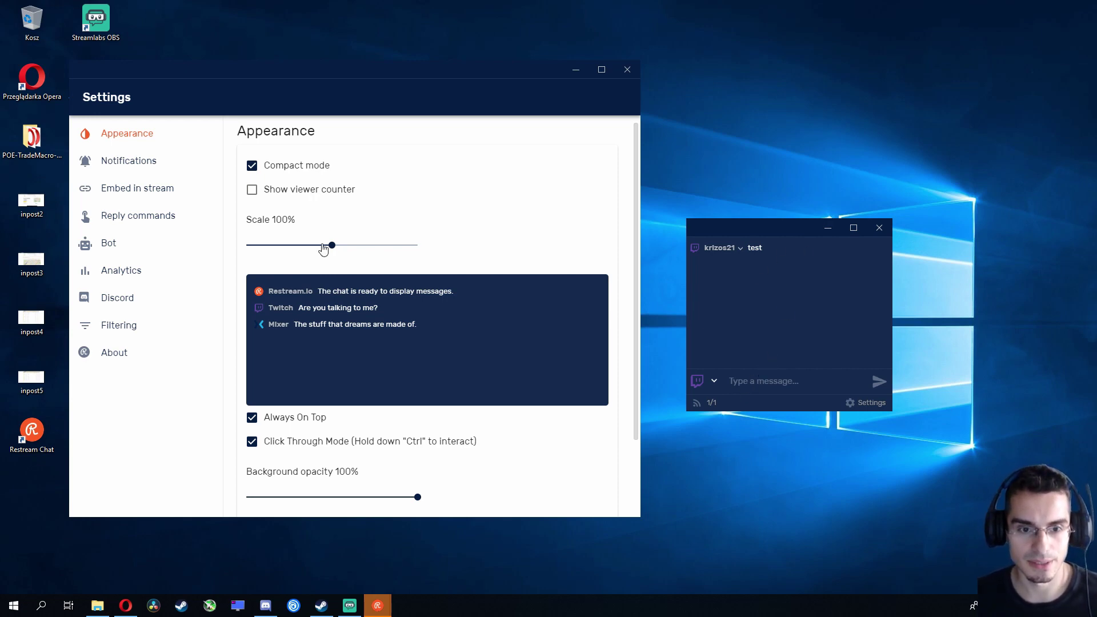
drag(331, 246, 393, 270)
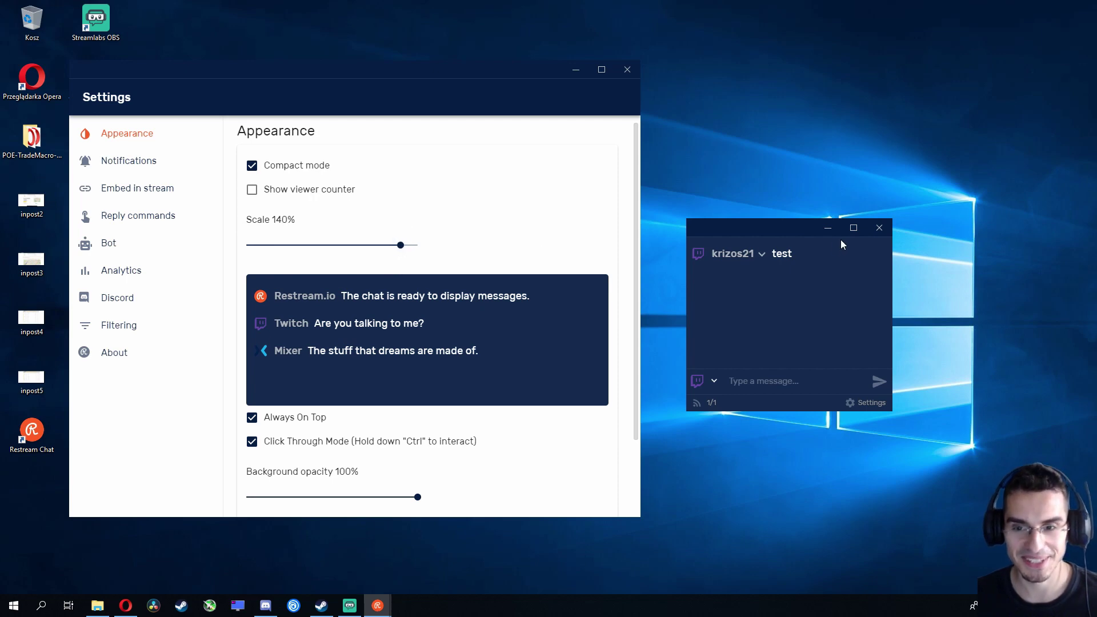
drag(857, 238, 883, 217)
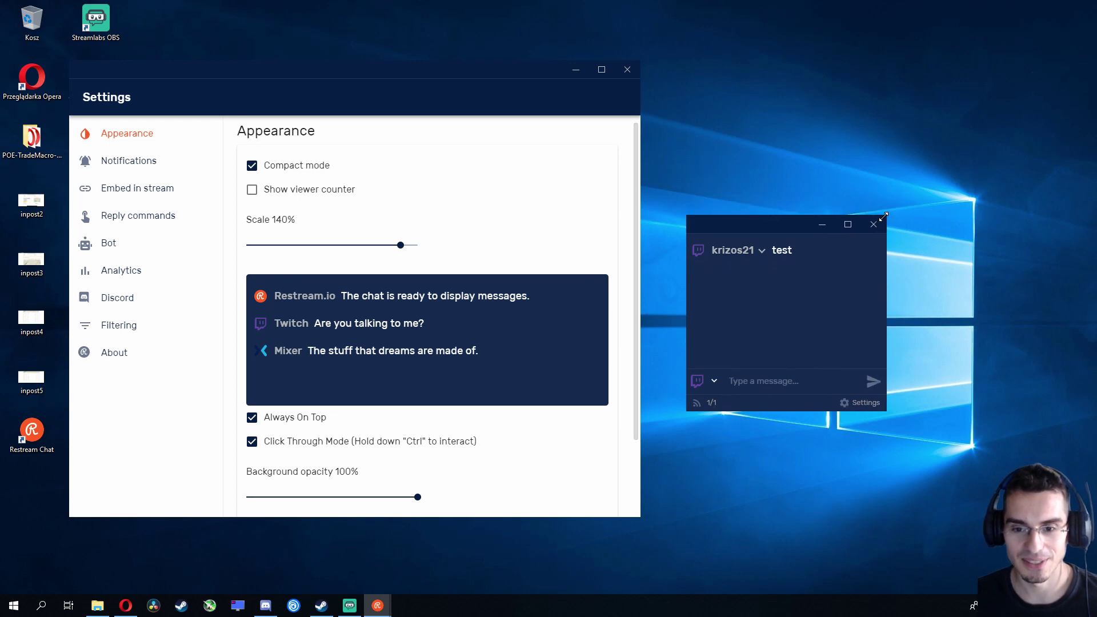
drag(399, 245, 366, 247)
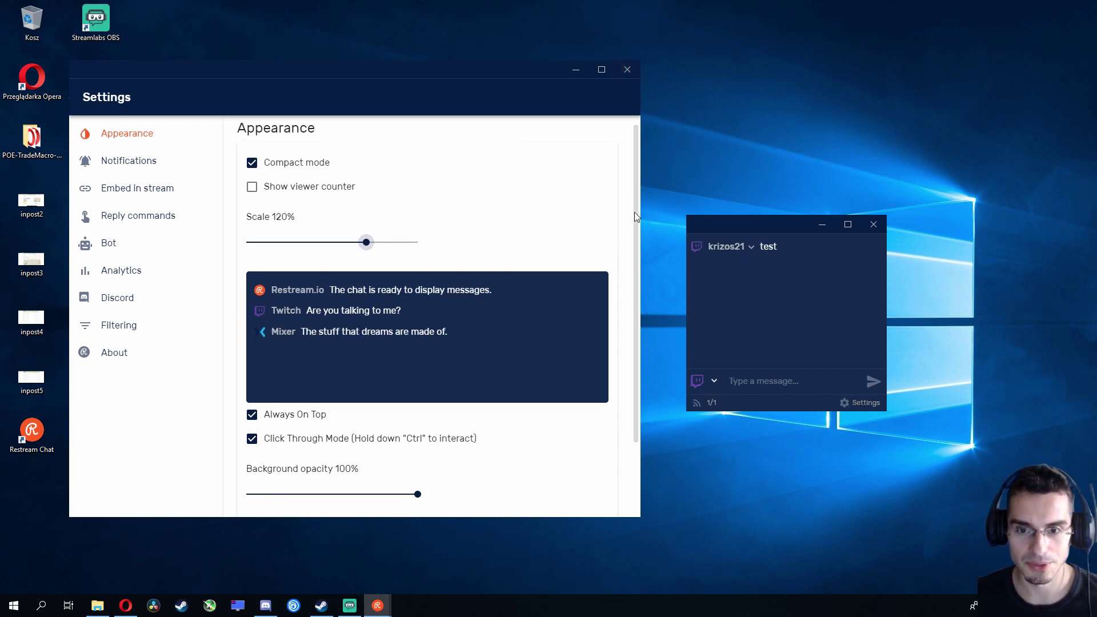
- Lower the chat's Background opacity to its minimum for a fully transparent background
drag(634, 211, 636, 314)
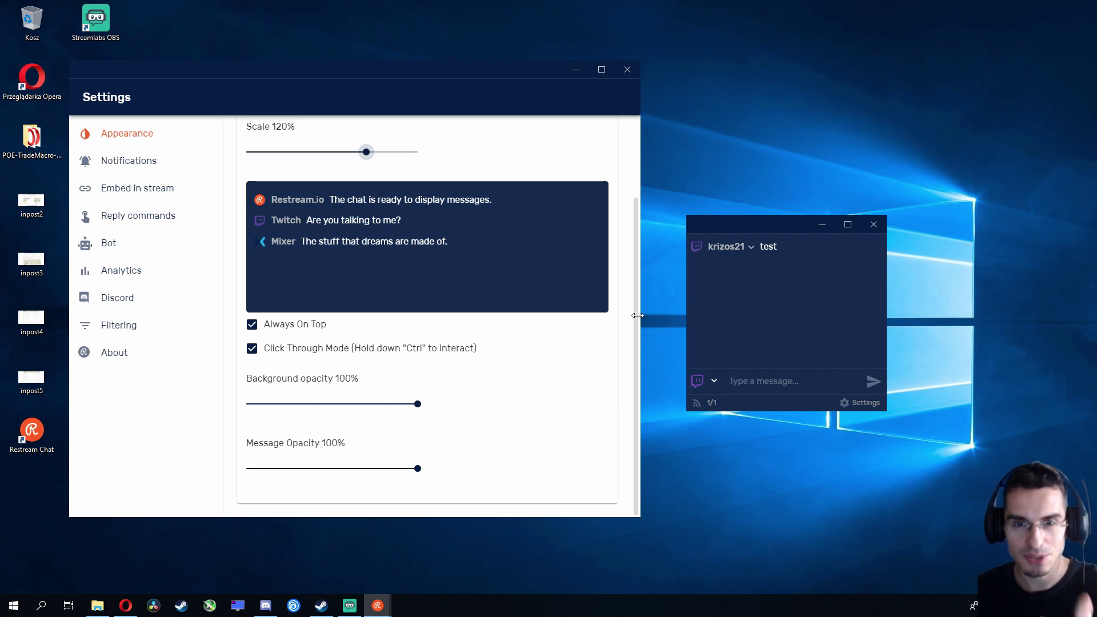
mouse_move(418, 409)
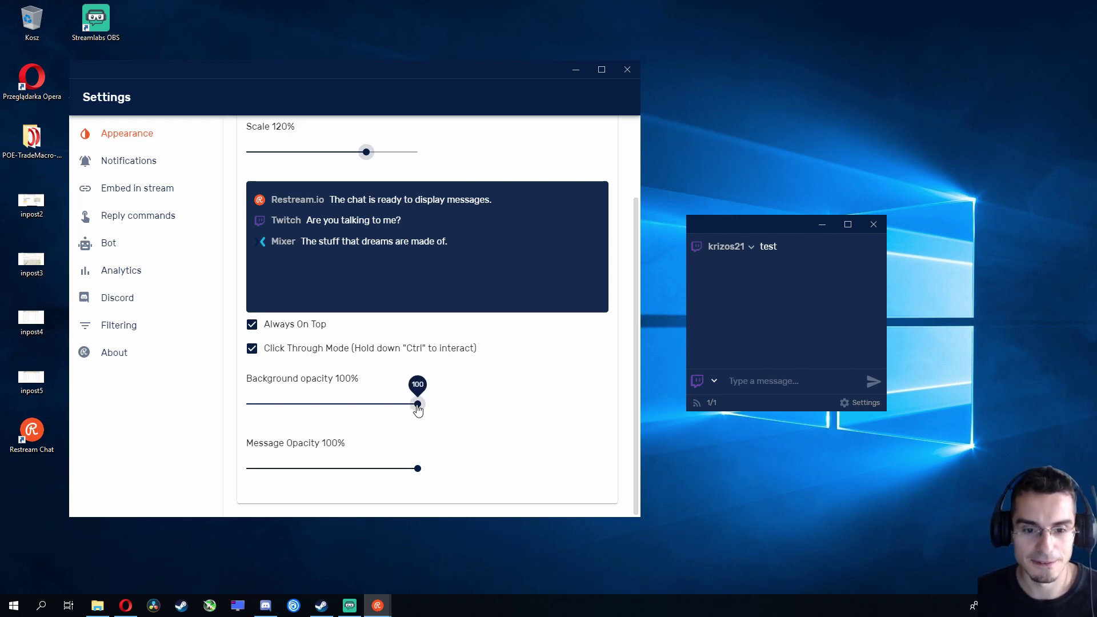
drag(418, 409, 246, 409)
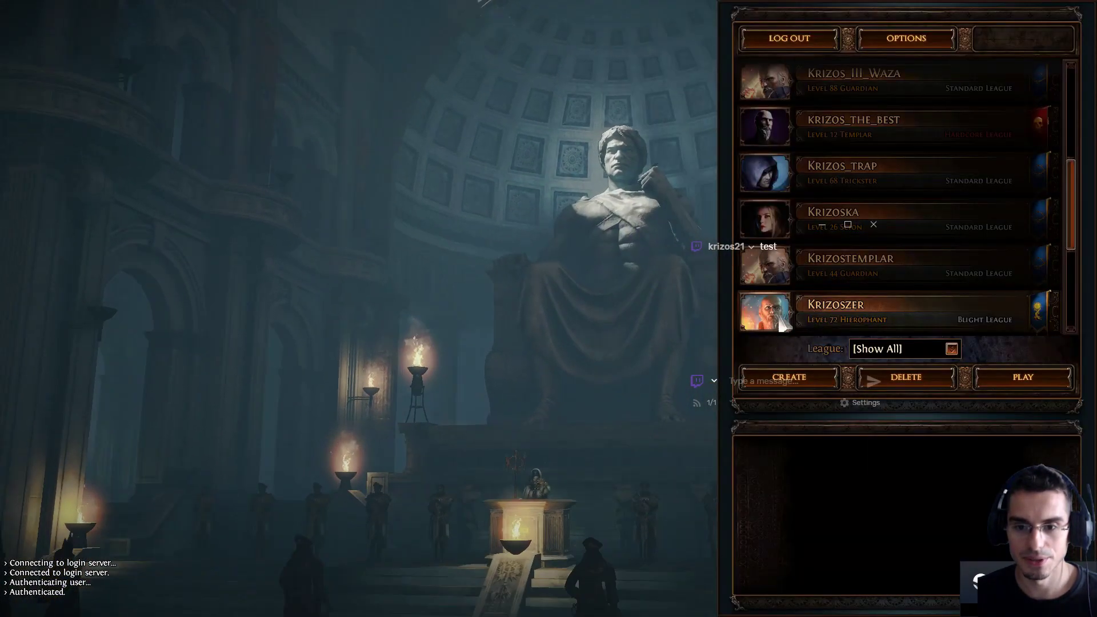
- Switch to Path of Exile, enter the game with the level 72 Hierophant, and move the chat overlay lower over the game
double_click(792, 308)
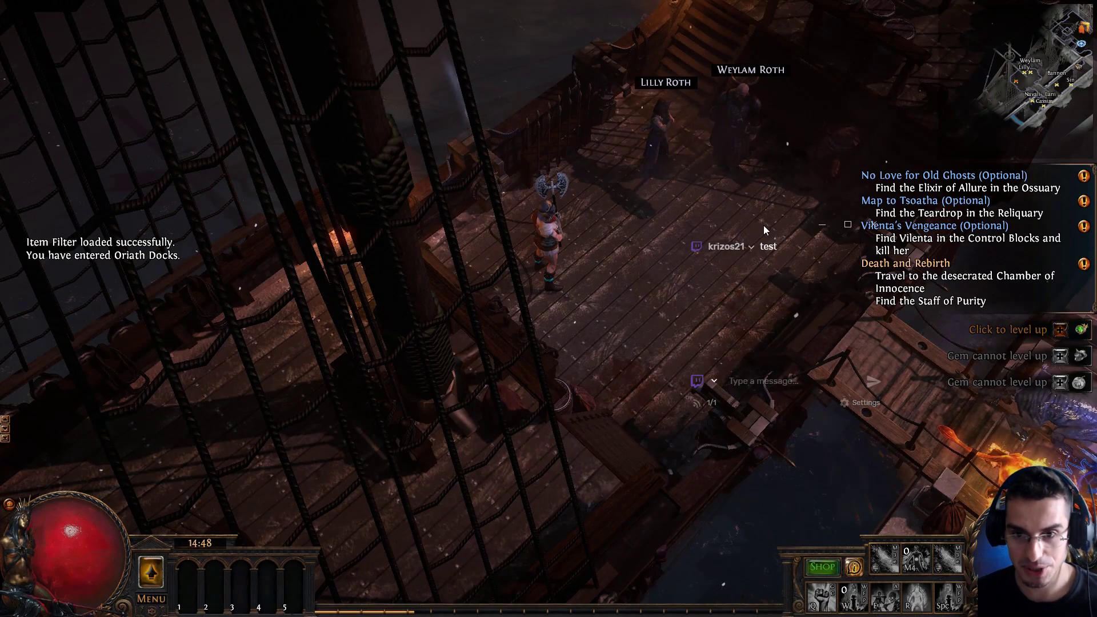
drag(764, 229, 647, 413)
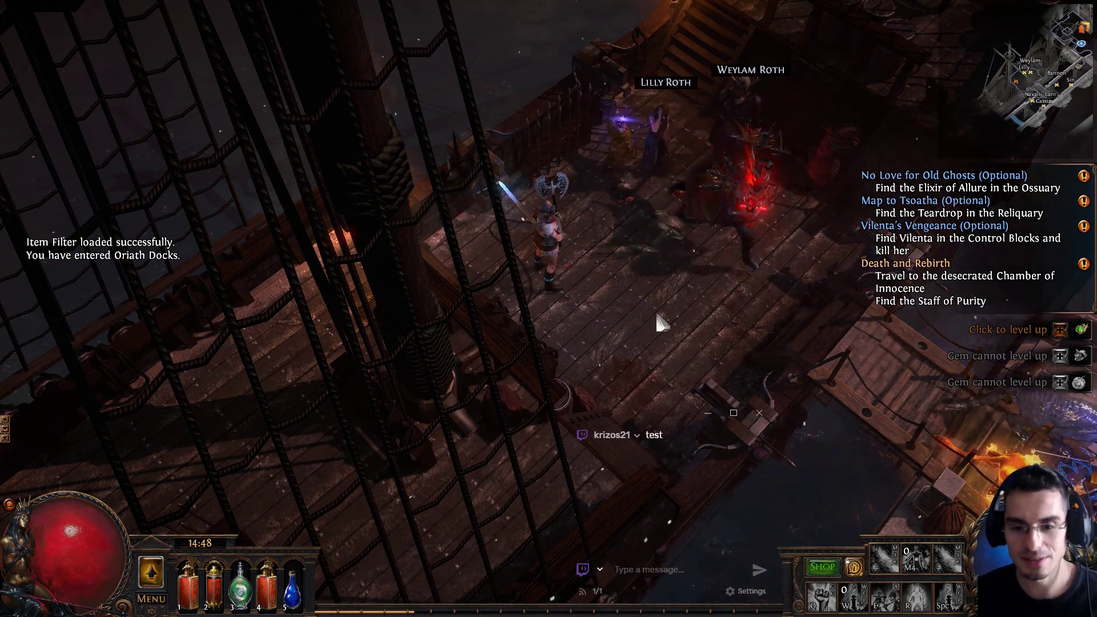
- Send the message "kolejny tes" to Twitch from the chat overlay
key(ctrl)
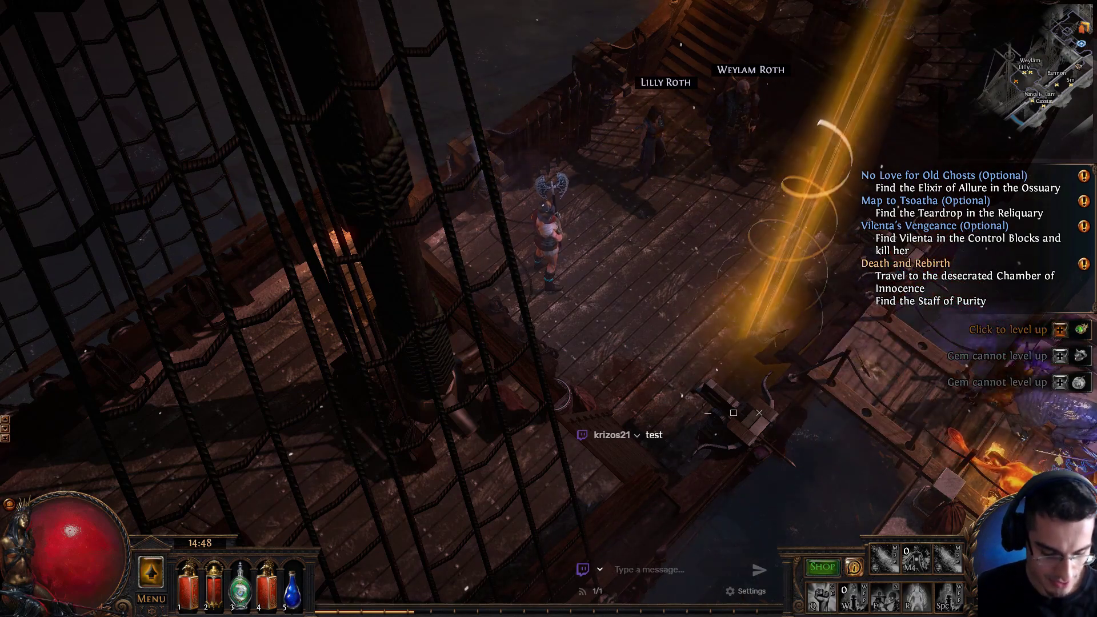
text(kolejny tes)
key(Return)
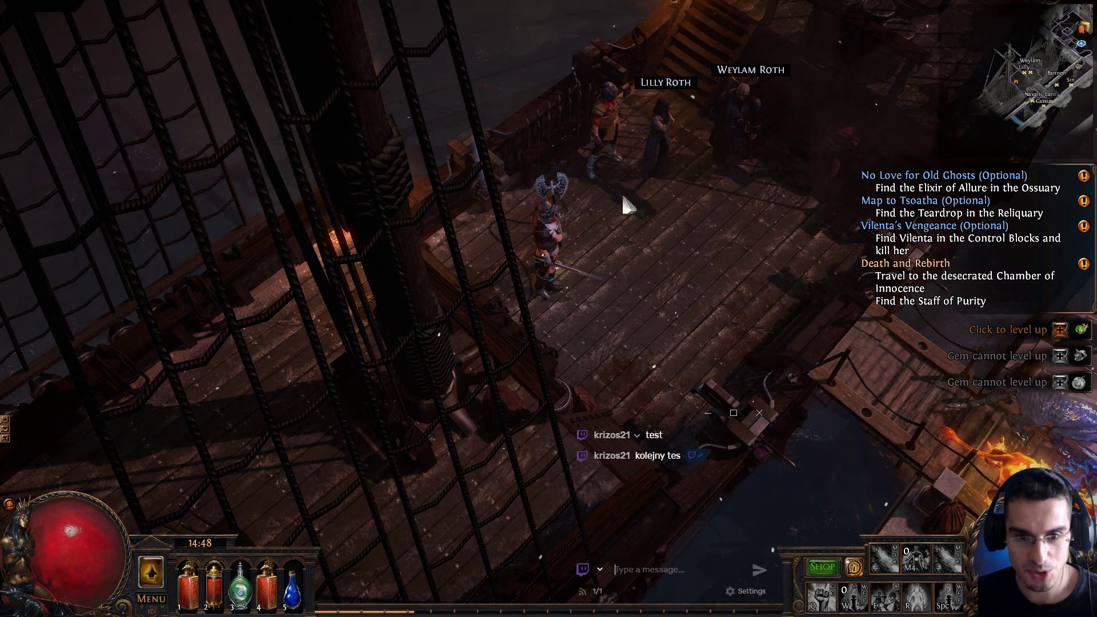
- Return focus to the game and open its Options to examine the graphics display mode
click(645, 232)
key(Escape)
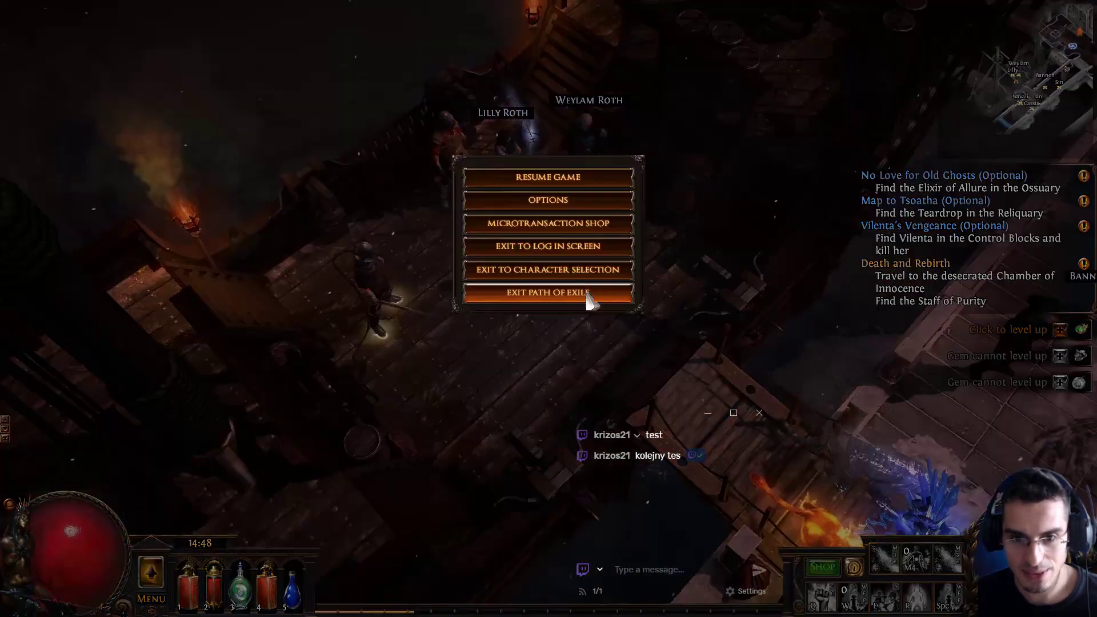
click(557, 210)
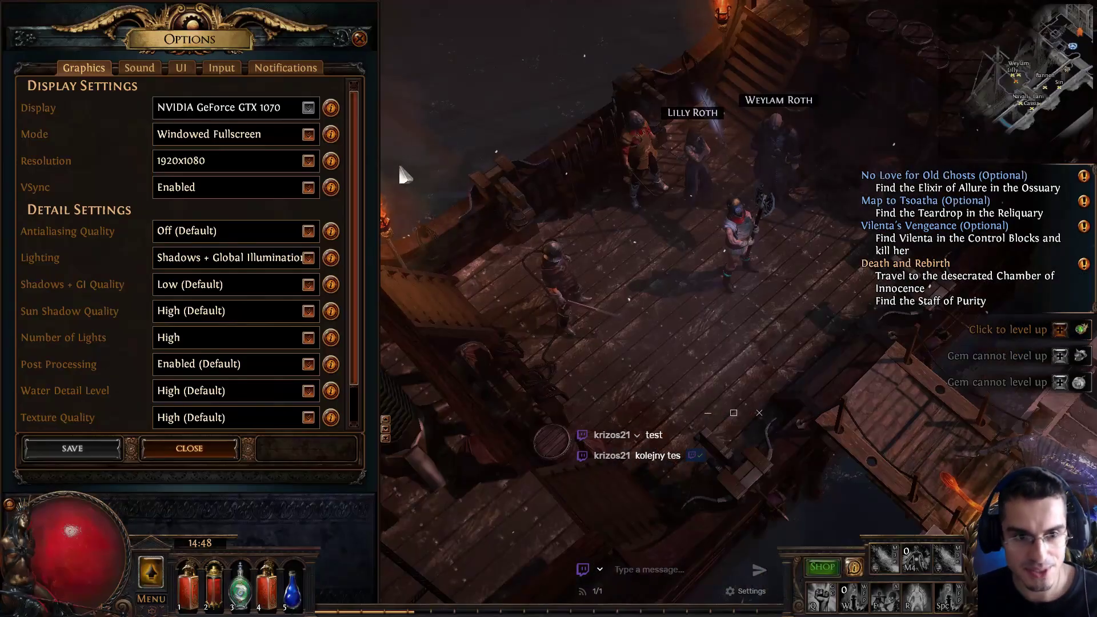